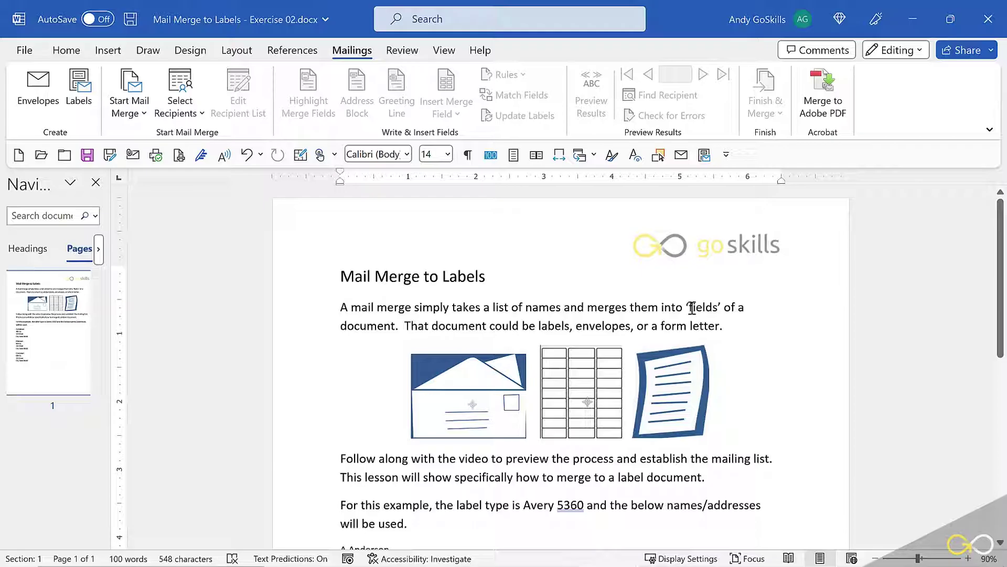
On the Mailings tab, drop down Start Mail Merge to show its document types
left_click(132, 113)
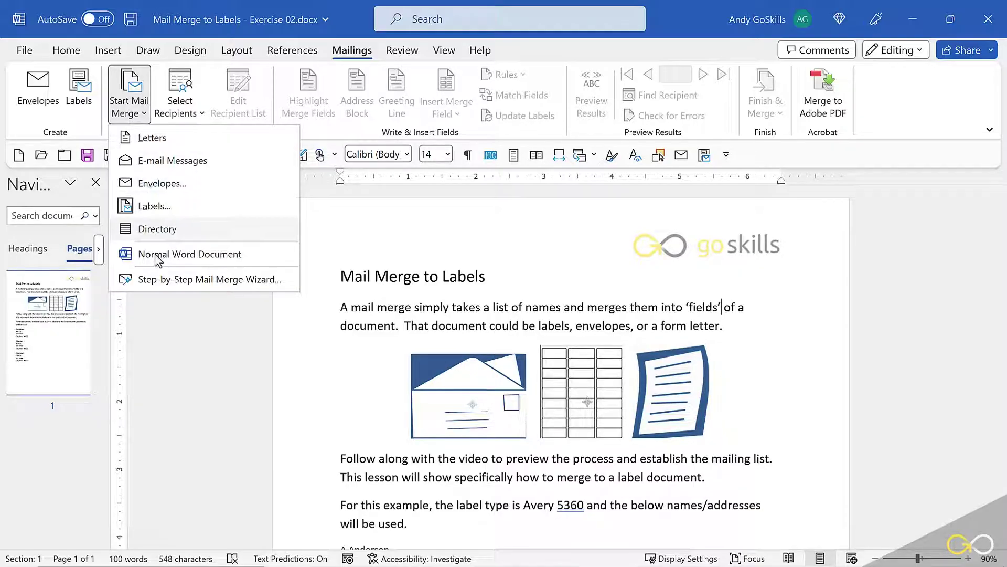
Launch the Step-by-Step Mail Merge Wizard with Labels selected and advance to the starting-document step
left_click(162, 283)
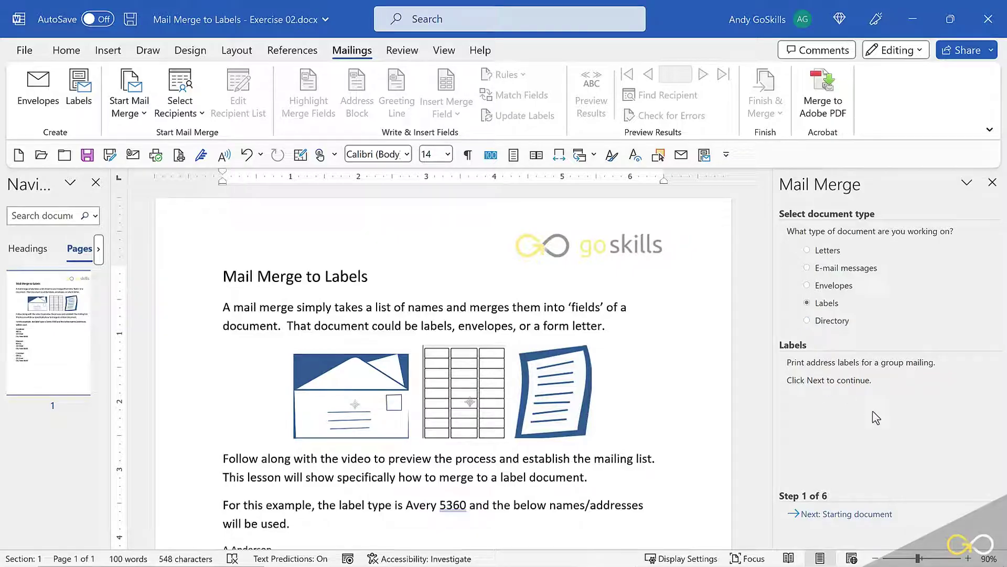
left_click(844, 514)
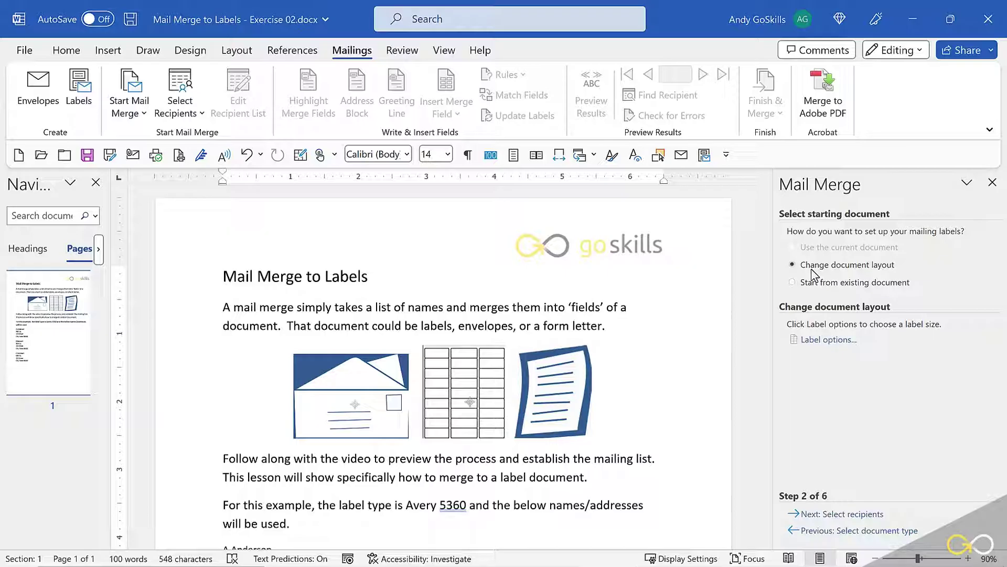
Change the document layout to Avery US Letter 5360 Address Labels for Copiers
left_click(885, 267)
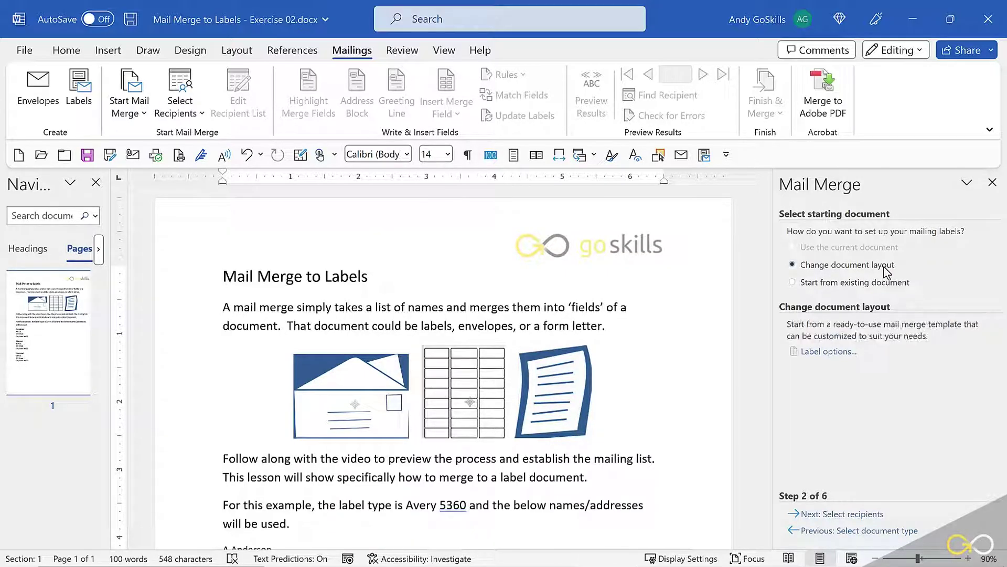
left_click(837, 361)
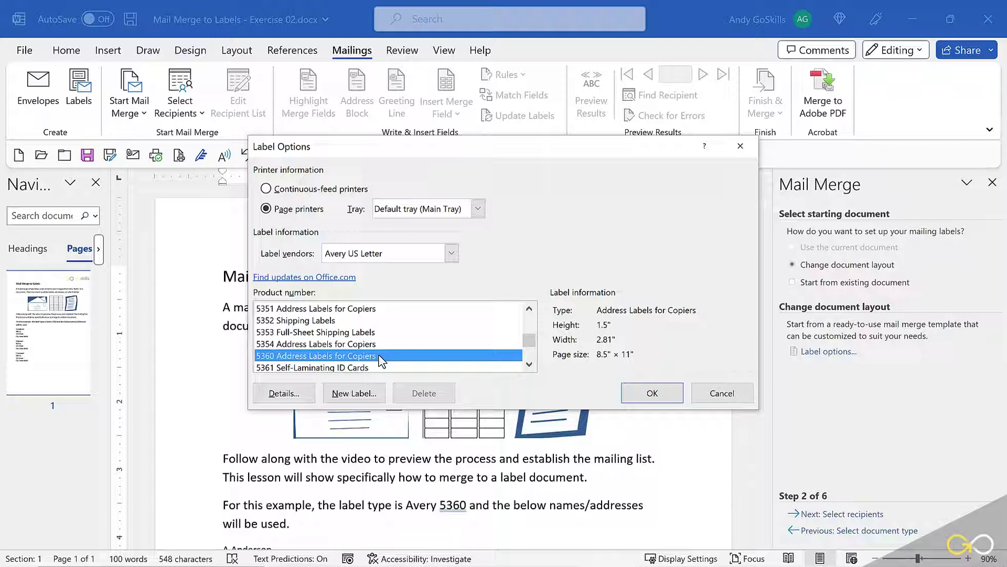
scroll(405, 336, "down", 2)
scroll(405, 337, "up", 2)
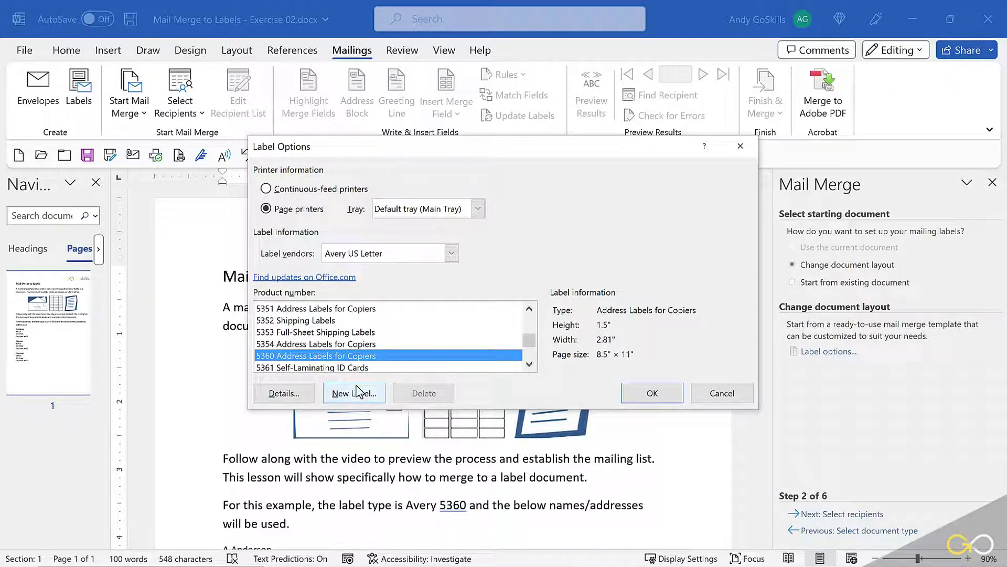
left_click(673, 395)
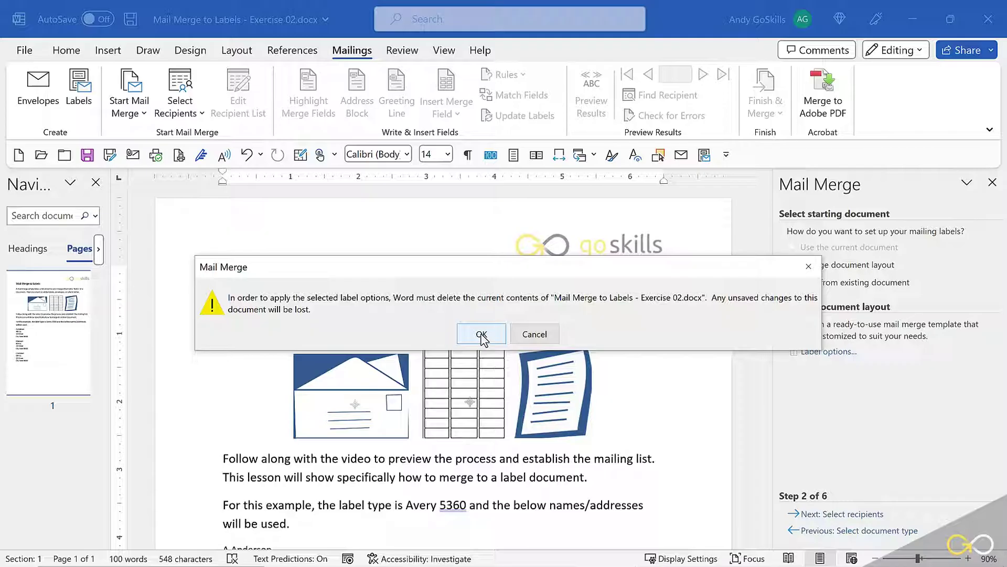
Accept replacing the page with a blank Avery label grid, then advance to selecting recipients
left_click(482, 336)
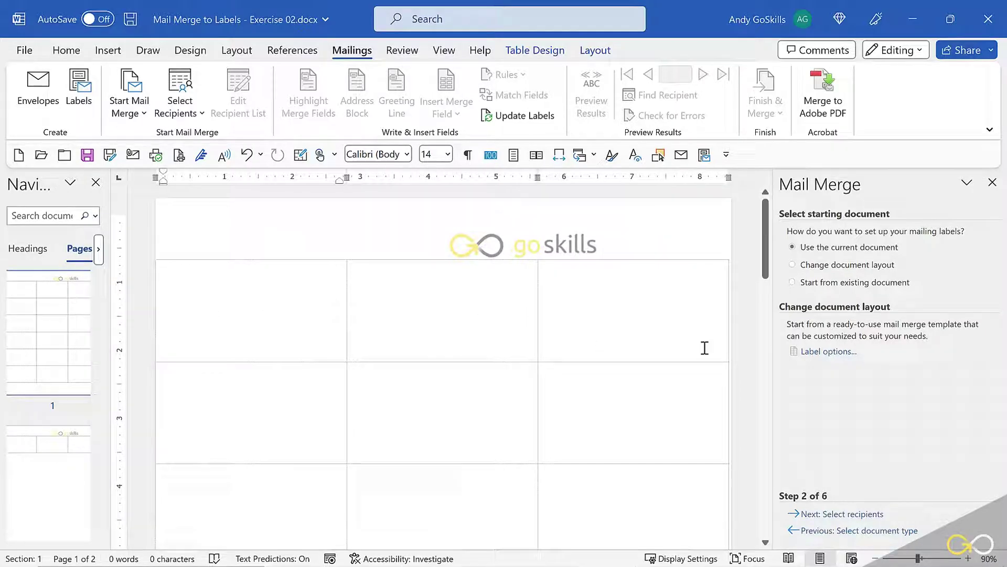
left_click(854, 514)
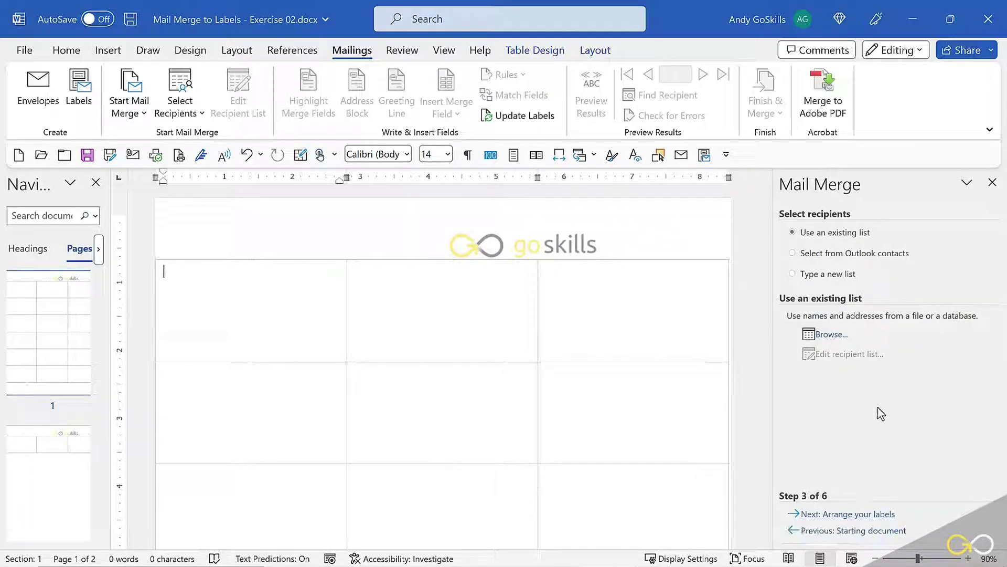
Choose Type a new list, create a new address list, and enter the first recipient's title and first name
left_click(871, 254)
left_click(846, 275)
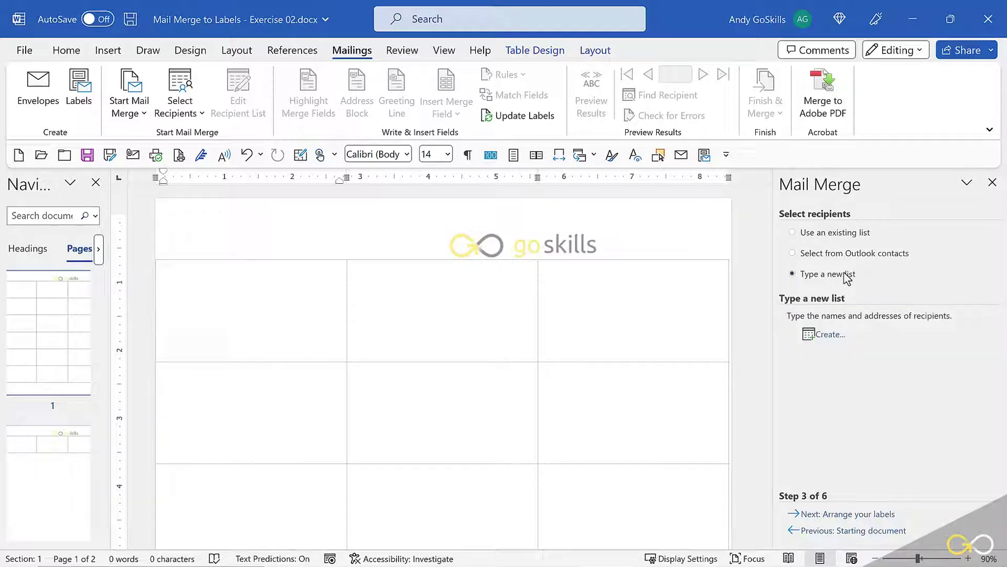
left_click(835, 340)
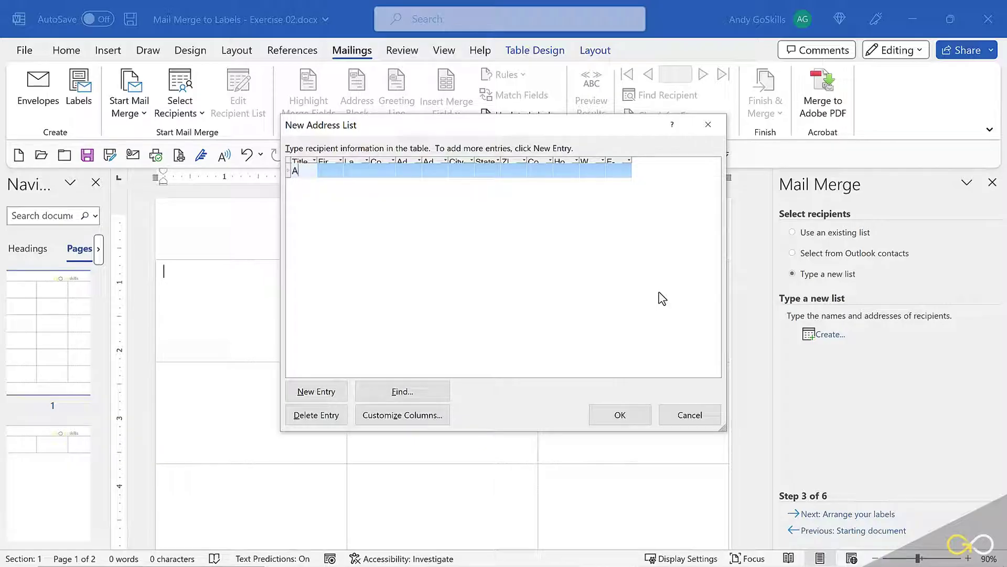
key("Tab")
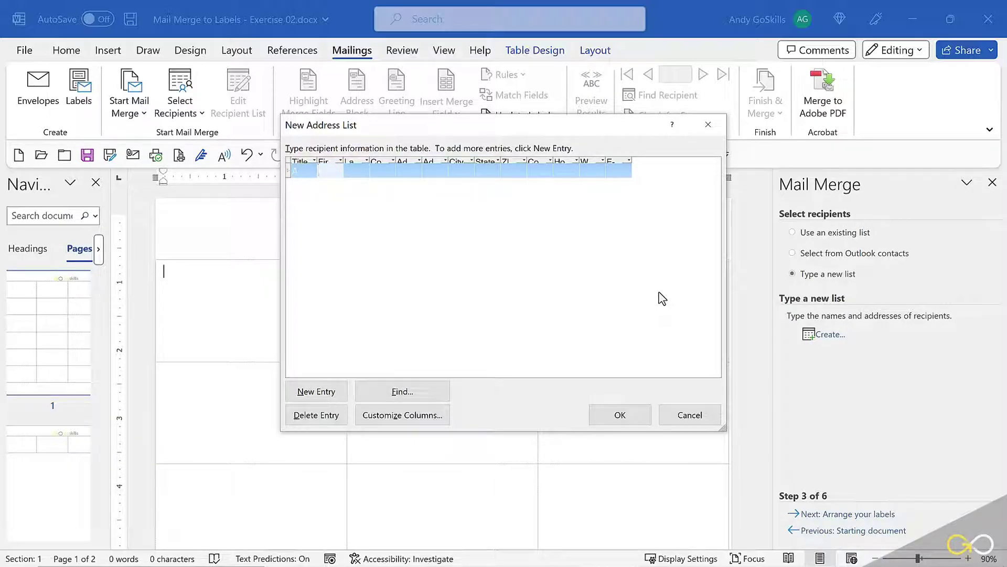
type("Anderson")
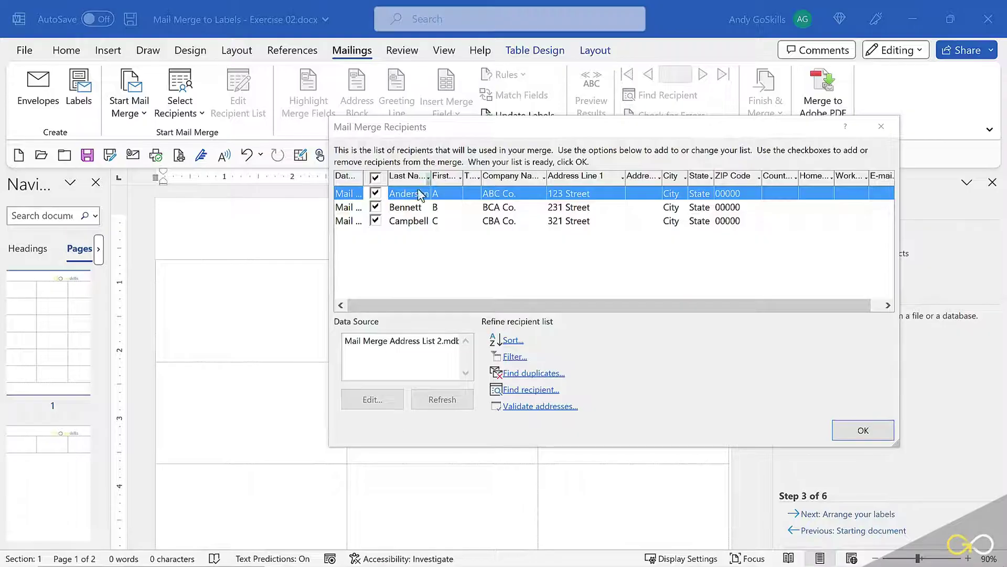
Keep all three recipients from Mail Merge Address List 2.mdb included and confirm the list
left_click(375, 193)
left_click(375, 193)
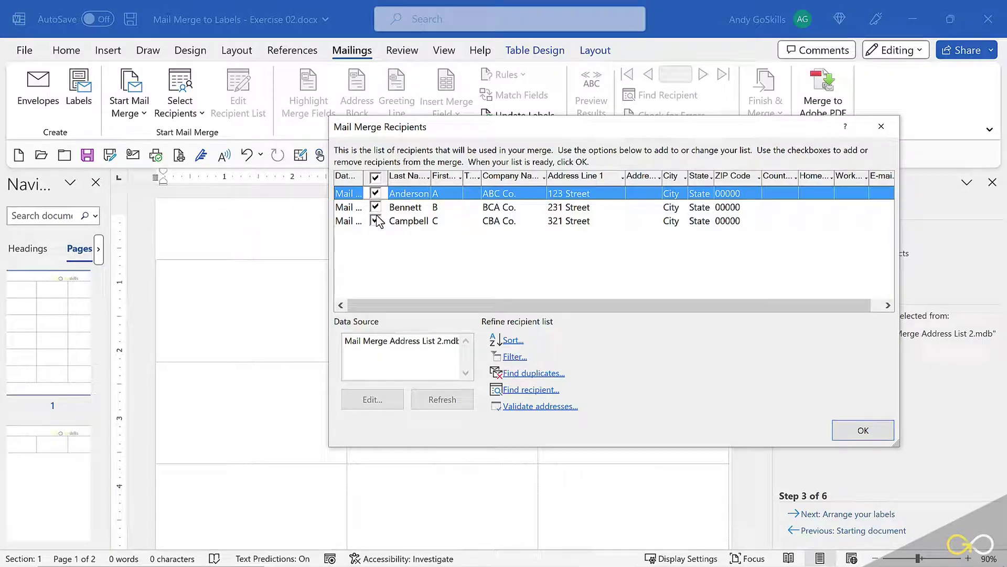
left_click(376, 221)
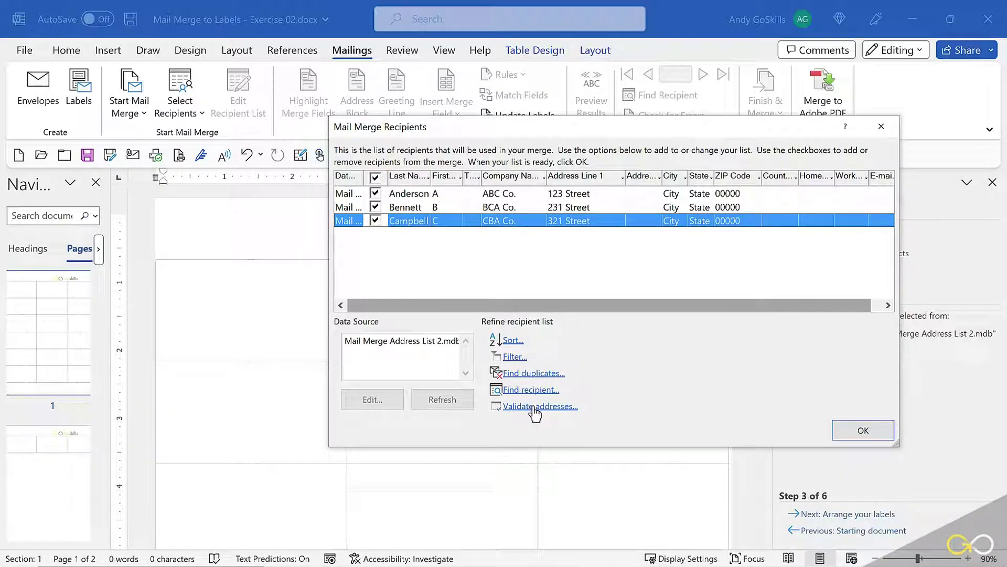
left_click(862, 431)
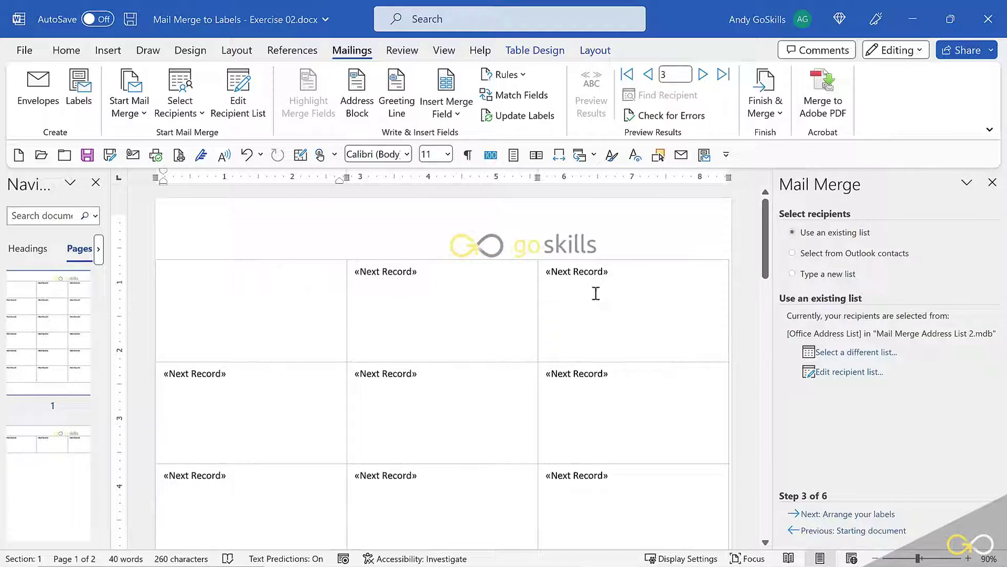
left_click(431, 275)
key("Left")
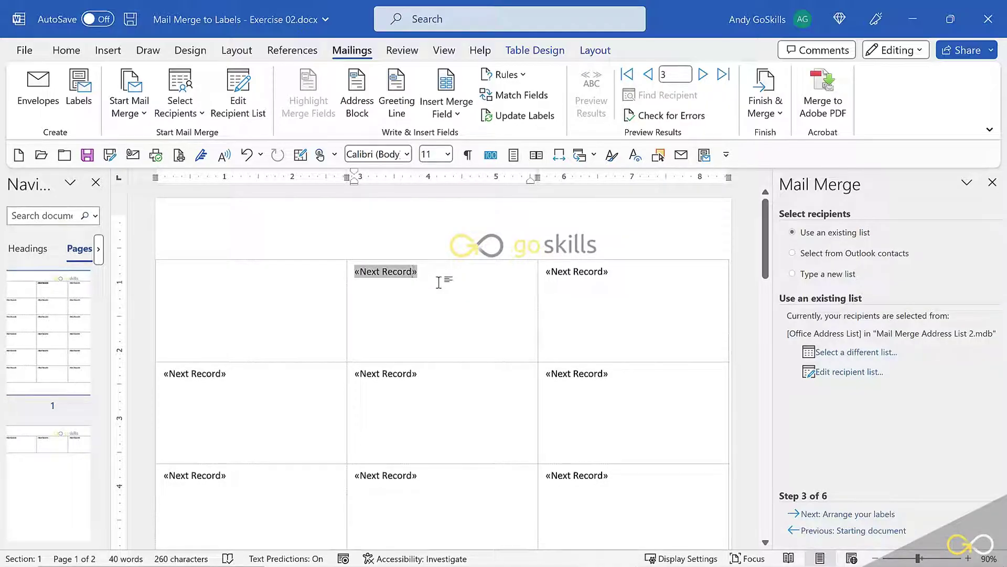
key("Delete")
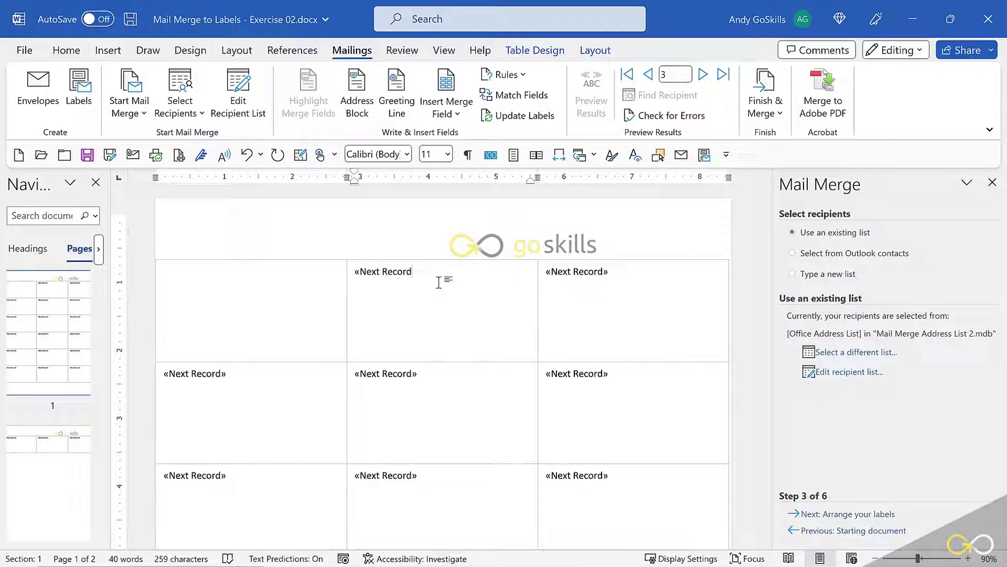
key("ctrl+z")
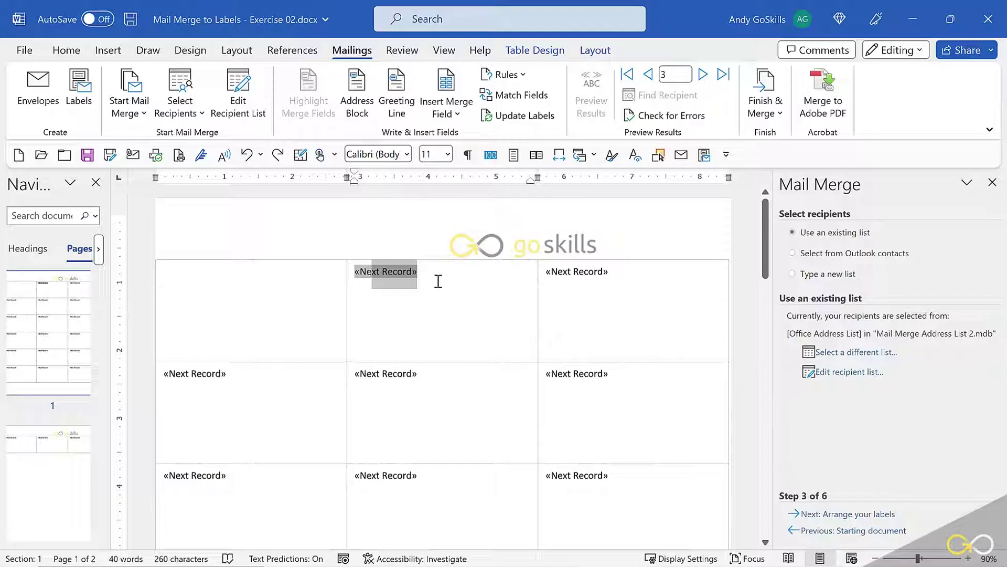
Advance to arranging labels, place the cursor in the first label, and open Address block settings
left_click(862, 514)
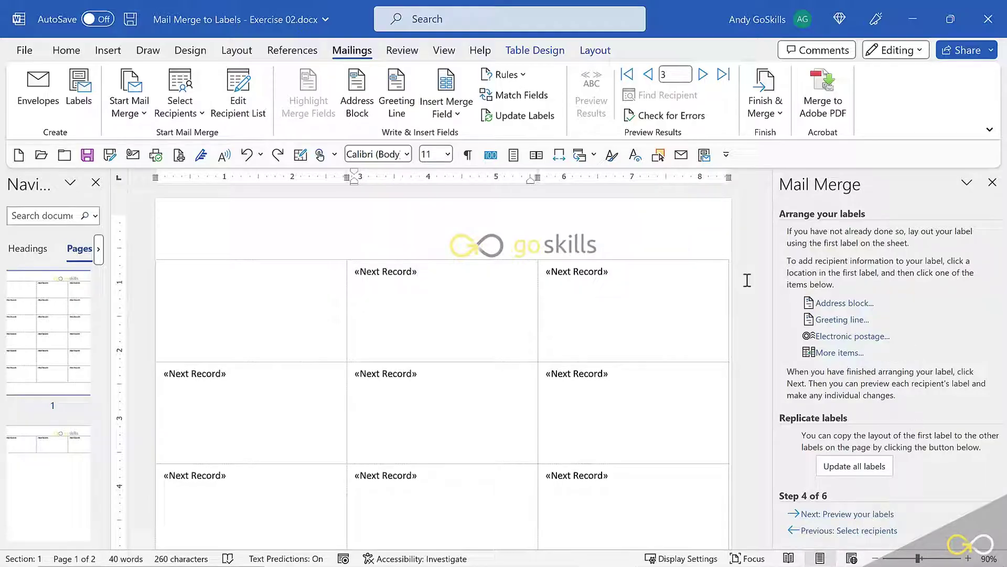
left_click(209, 284)
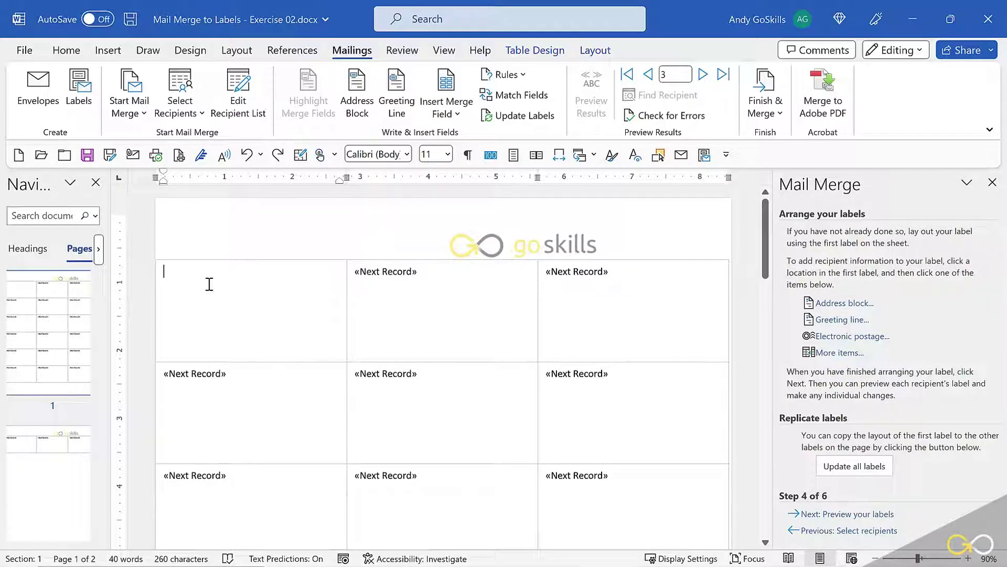
left_click(844, 303)
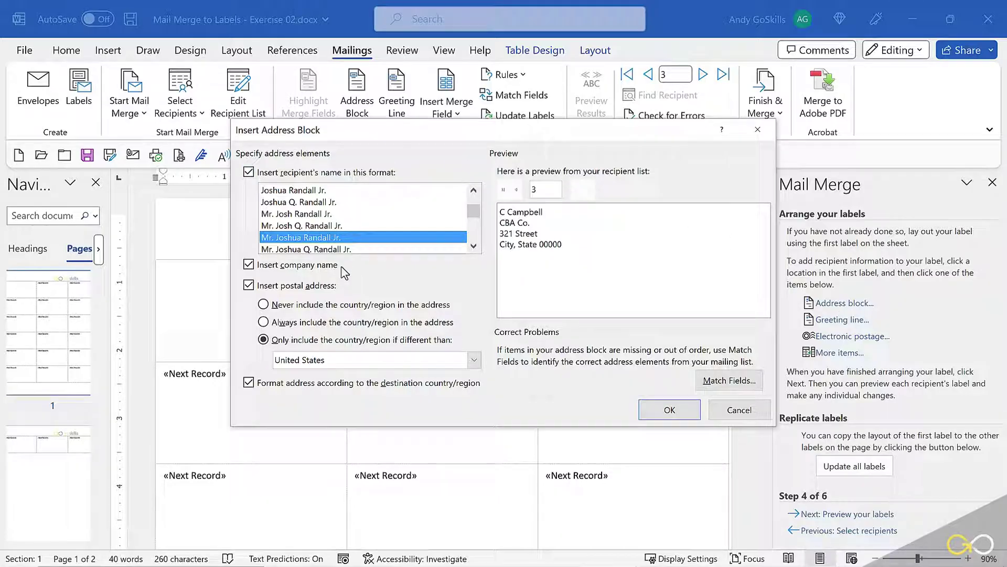
Preview the first record and adjust the recipient name format and country option in Insert Address Block
left_click(503, 189)
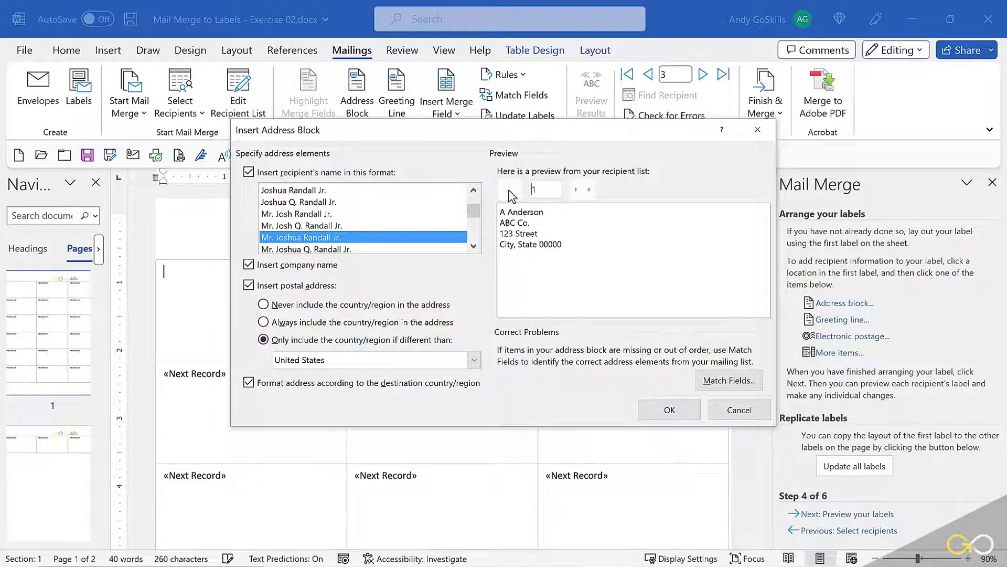
left_click(315, 214)
left_click(308, 190)
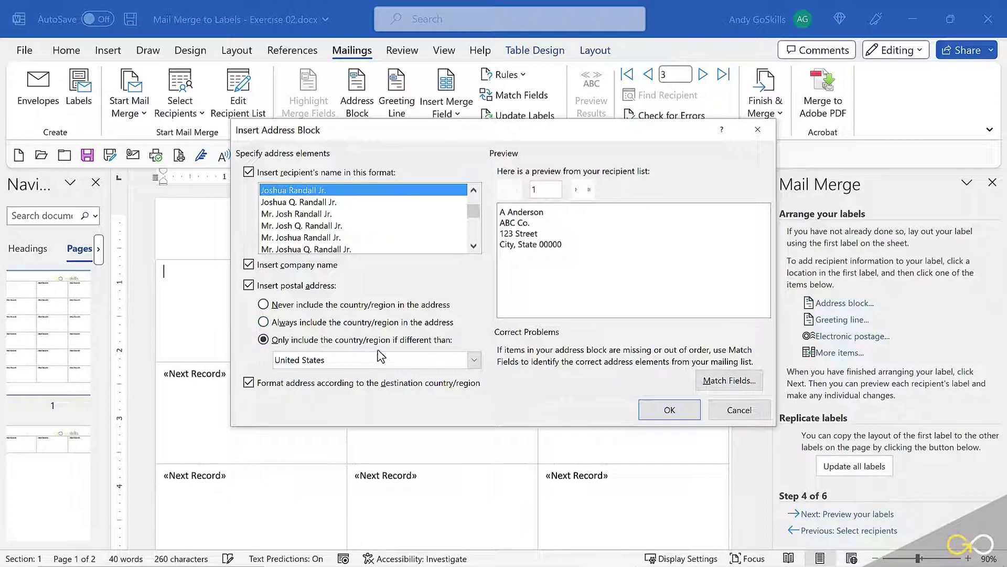
key("alt+n")
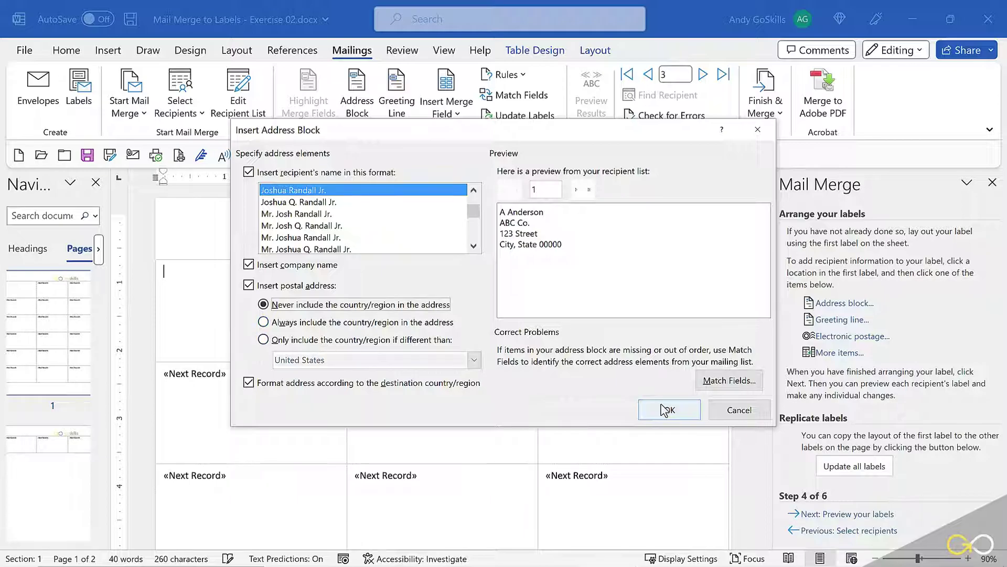
Confirm the Match Fields mapping and insert the «AddressBlock» field into the first label
left_click(727, 381)
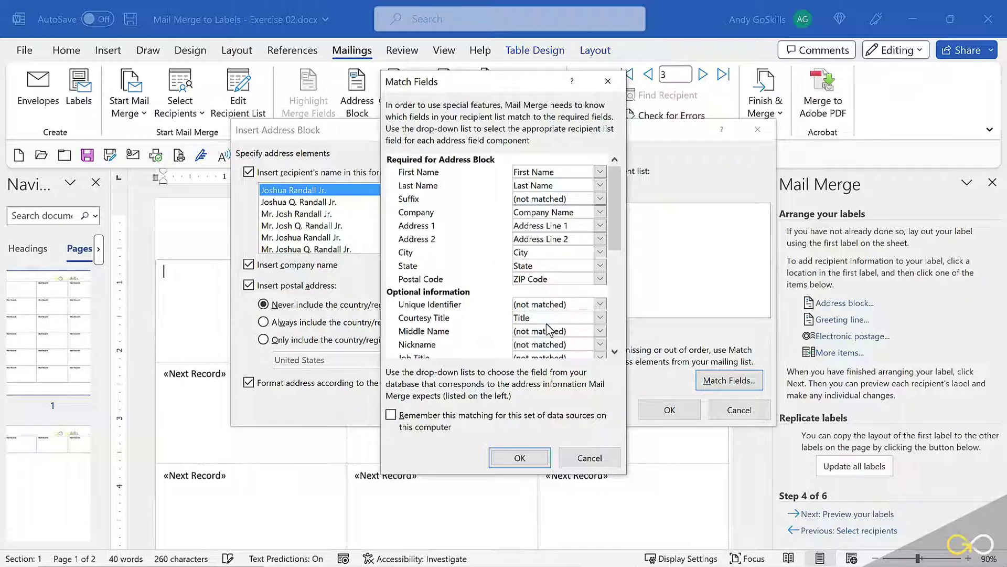
scroll(548, 329, "down", 5)
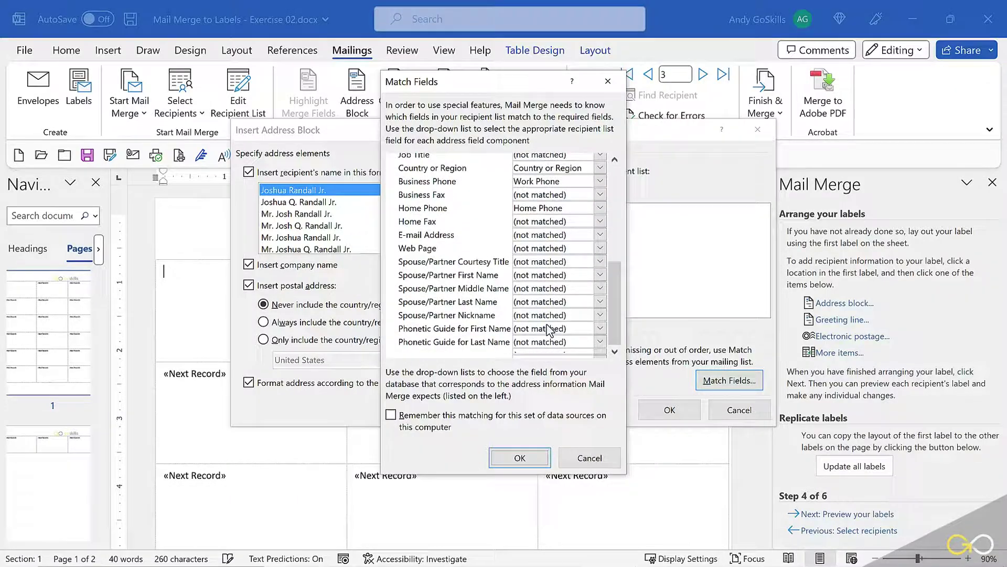
scroll(548, 329, "up", 4)
scroll(548, 329, "up", 3)
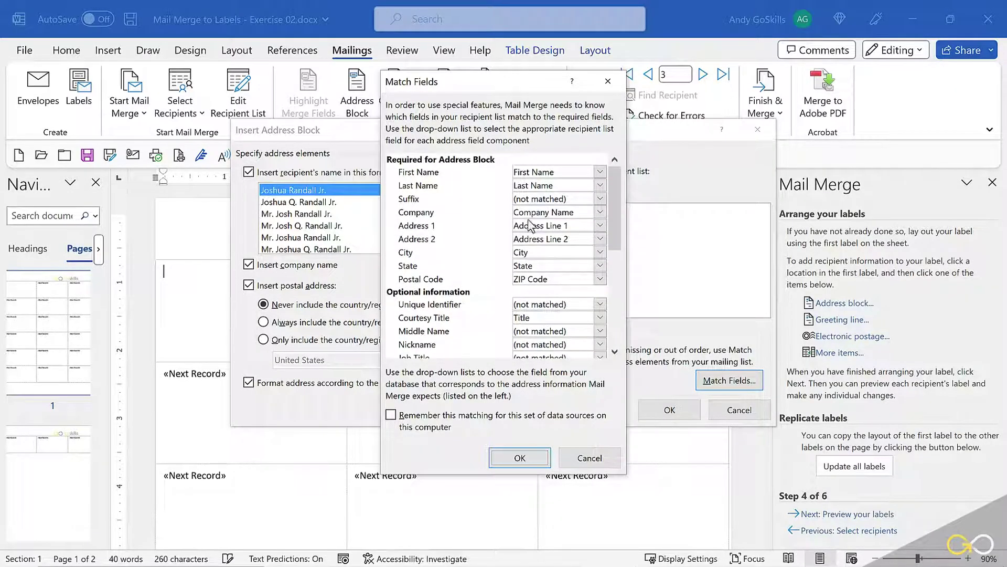
left_click(520, 458)
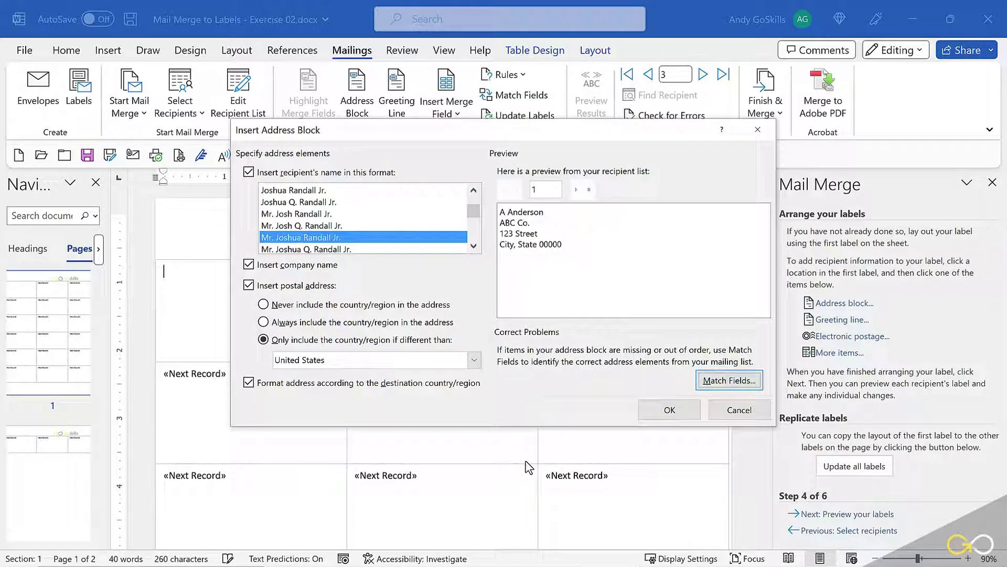
left_click(662, 411)
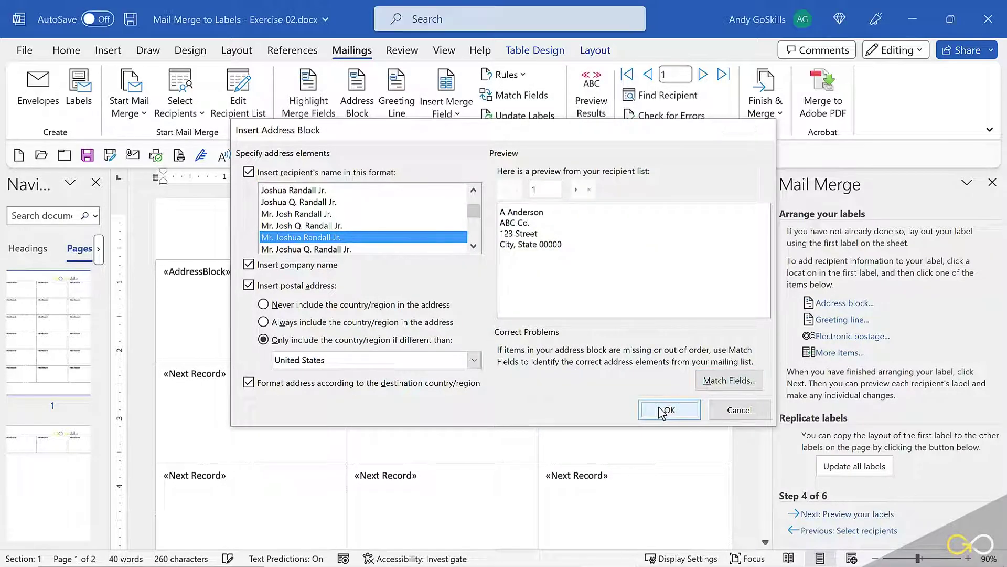
left_click_drag(238, 271, 164, 269)
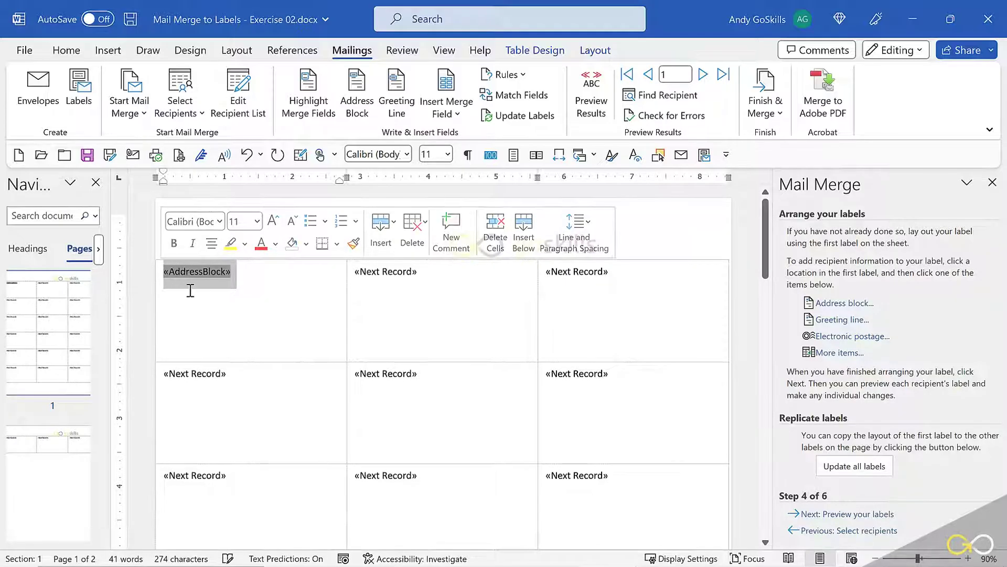
Update all labels so each gets «Next Record»«AddressBlock», then inspect the fields in the following labels
left_click(198, 305)
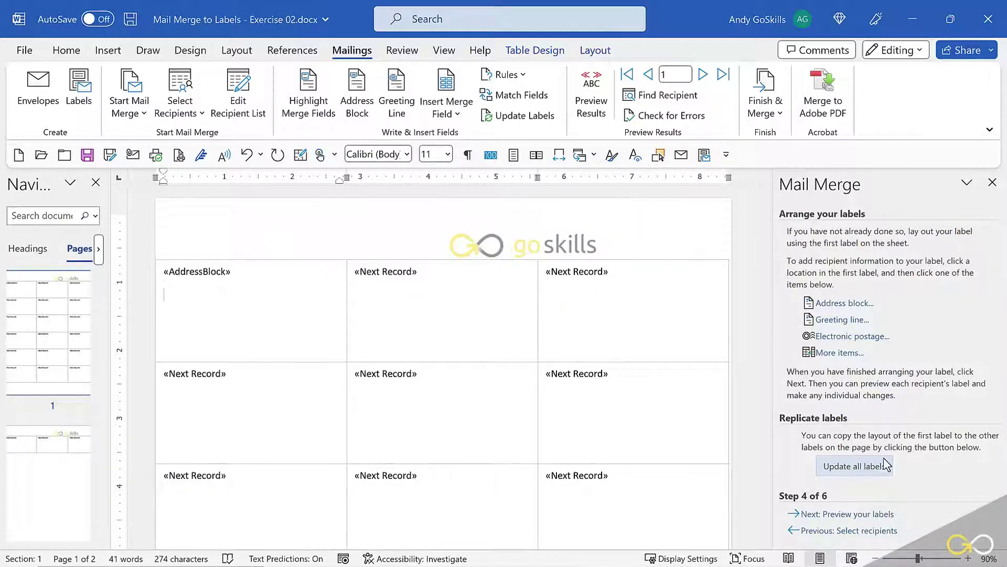
left_click(854, 469)
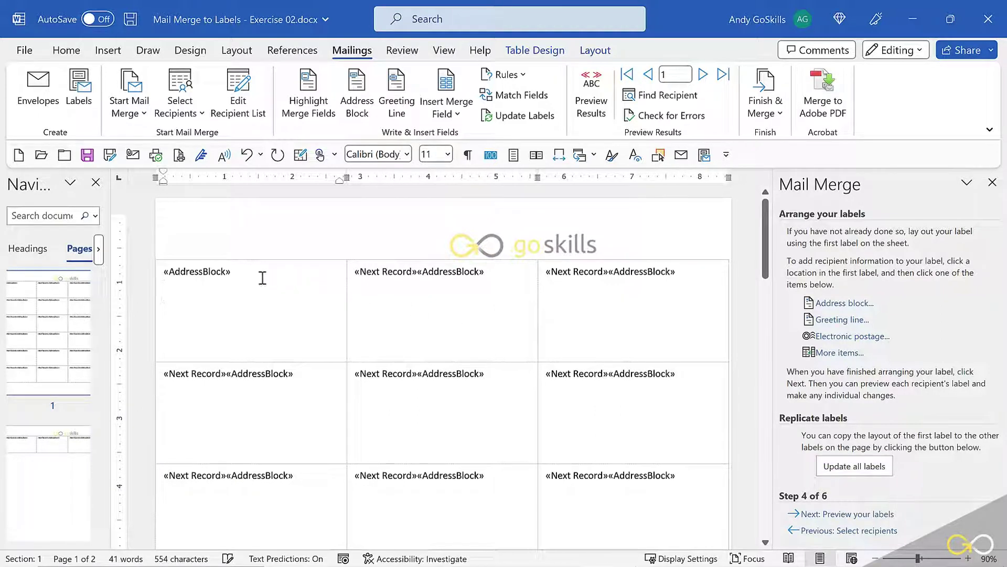
double_click(221, 272)
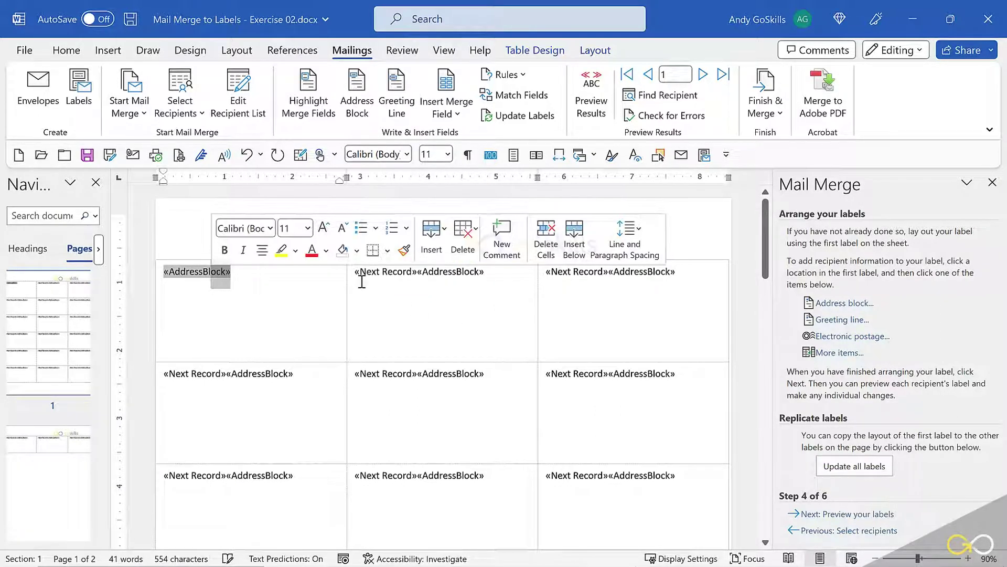
left_click(450, 282)
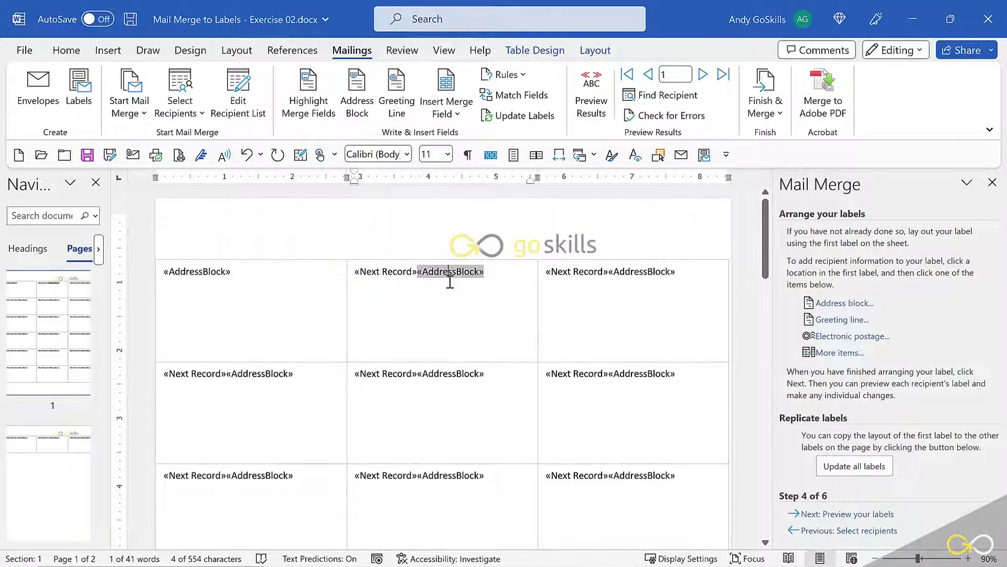
left_click(573, 273)
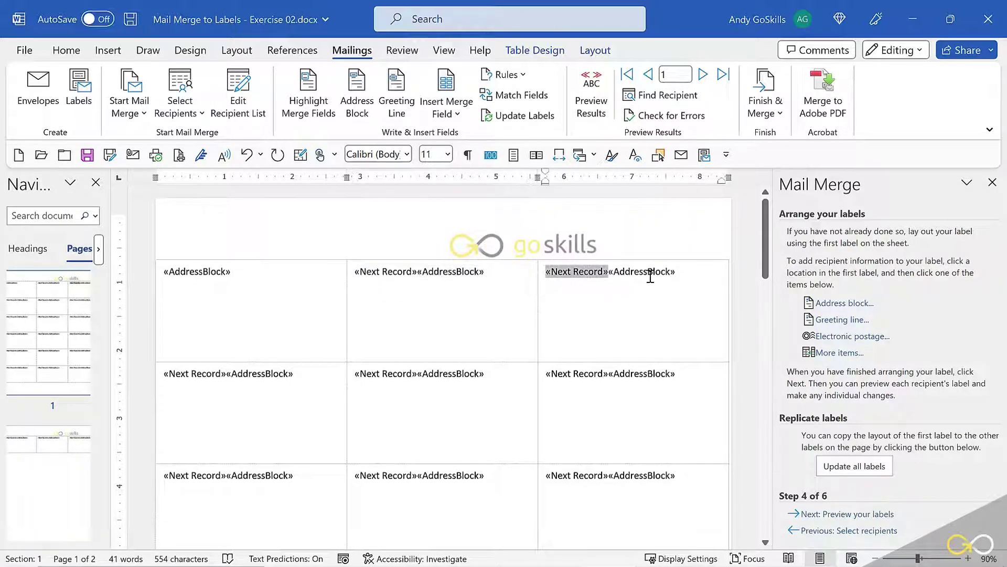
left_click(648, 272)
left_click(701, 276)
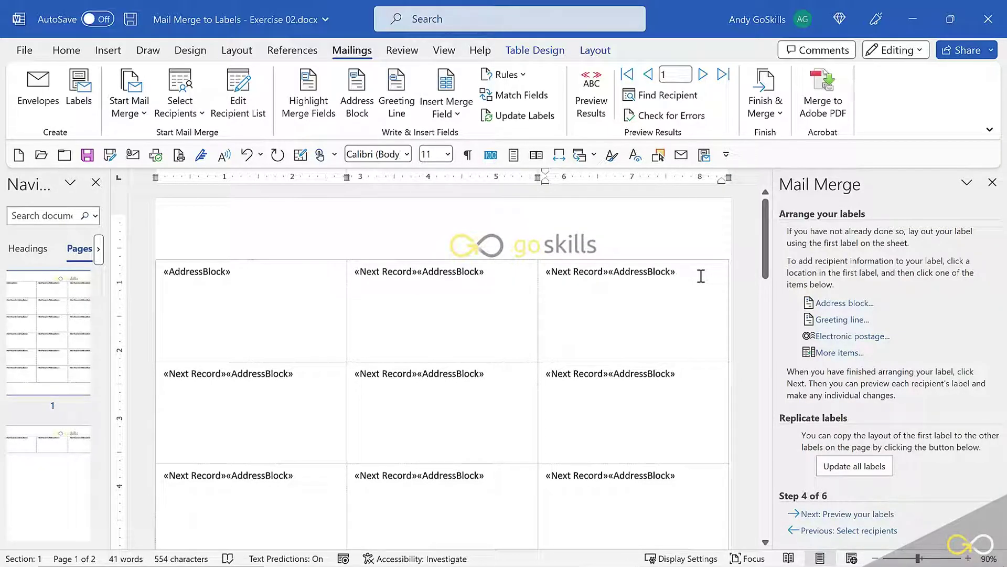
Advance to the label preview and toggle Preview Results off and on to compare fields with recipient data
left_click(855, 514)
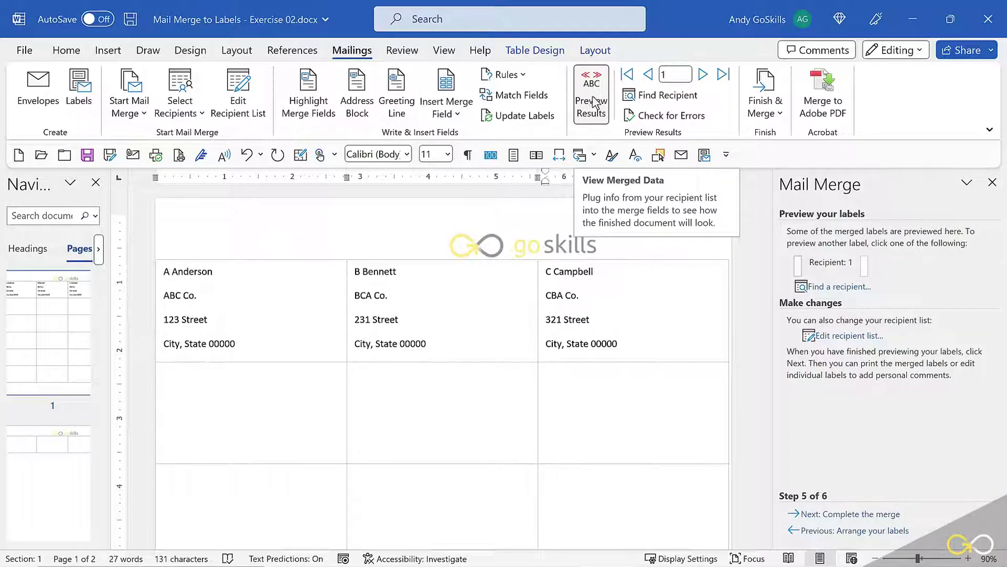
left_click(593, 101)
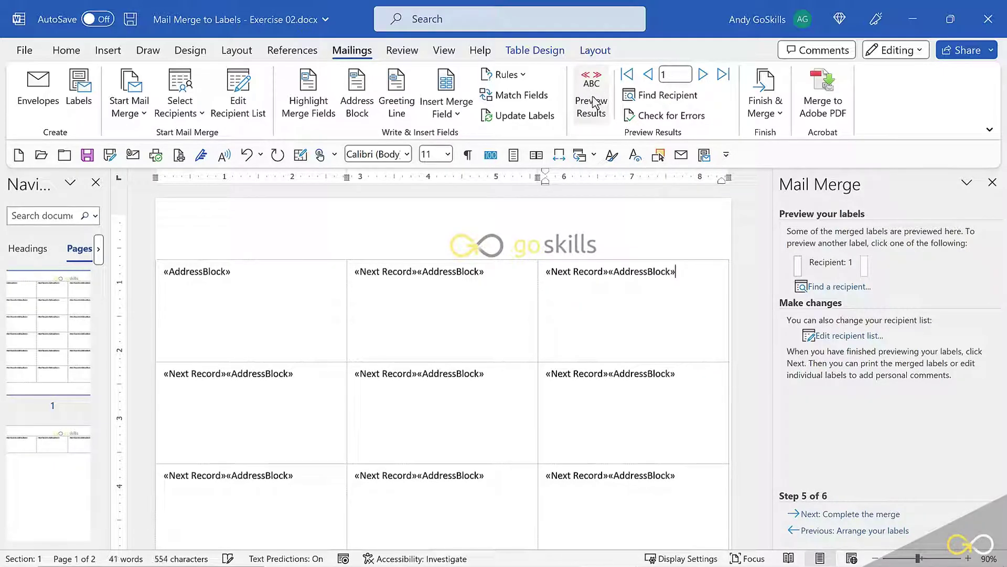
left_click(593, 102)
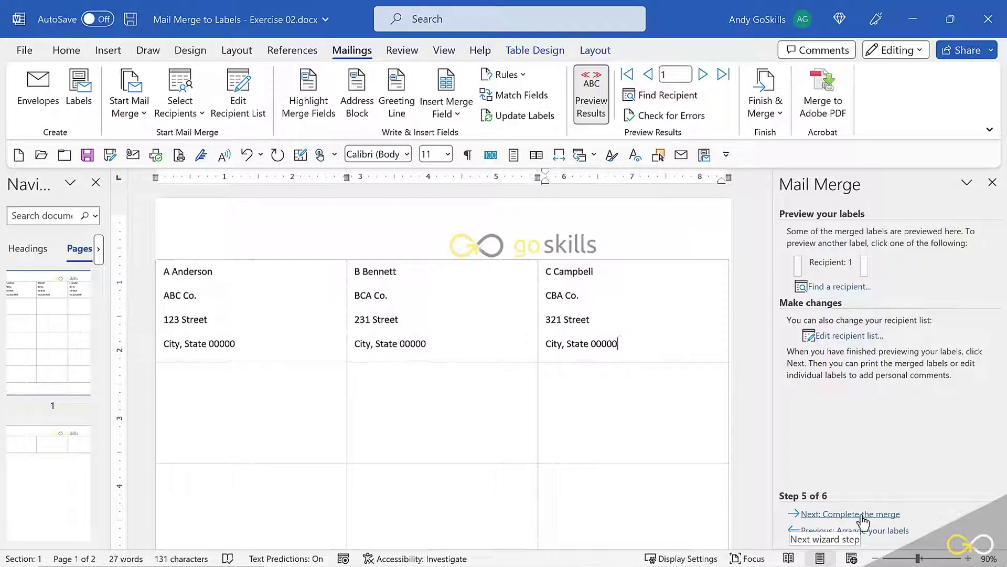
Complete the merge by editing individual labels for all records into a new Labels2 document
left_click(863, 519)
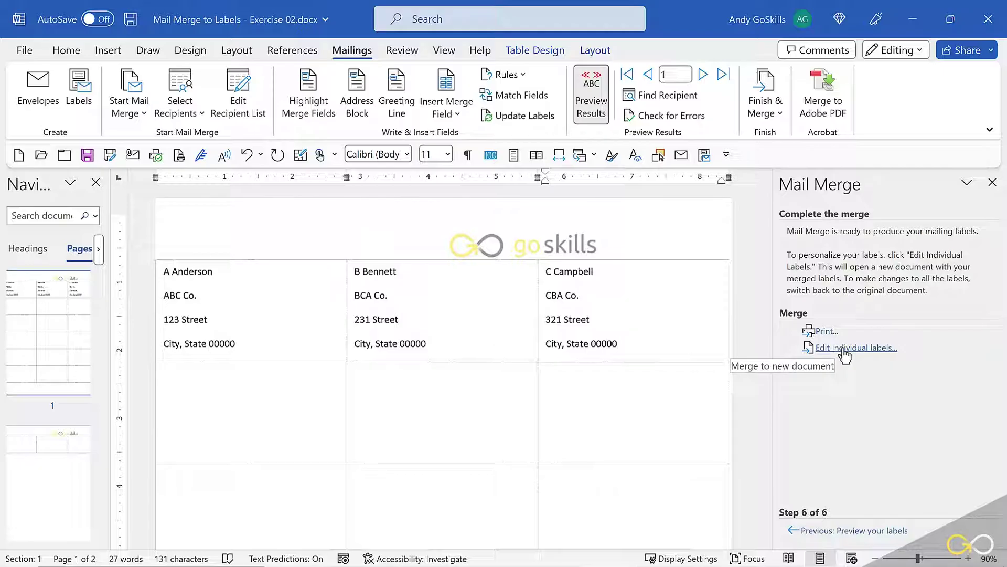
left_click(844, 349)
left_click(488, 328)
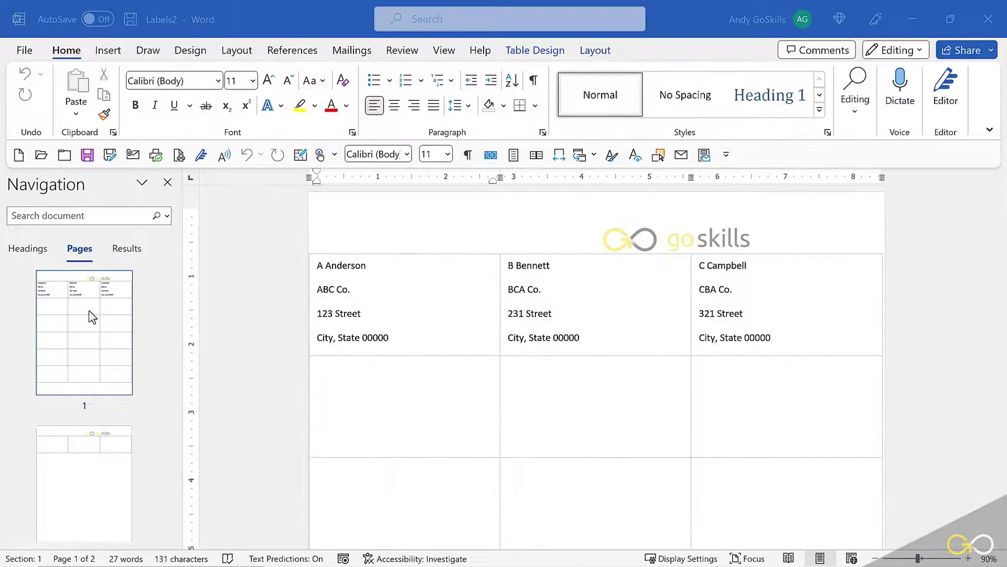
Inspect the third merged label in Labels2, then minimize it to return to Exercise 02
left_click(174, 27)
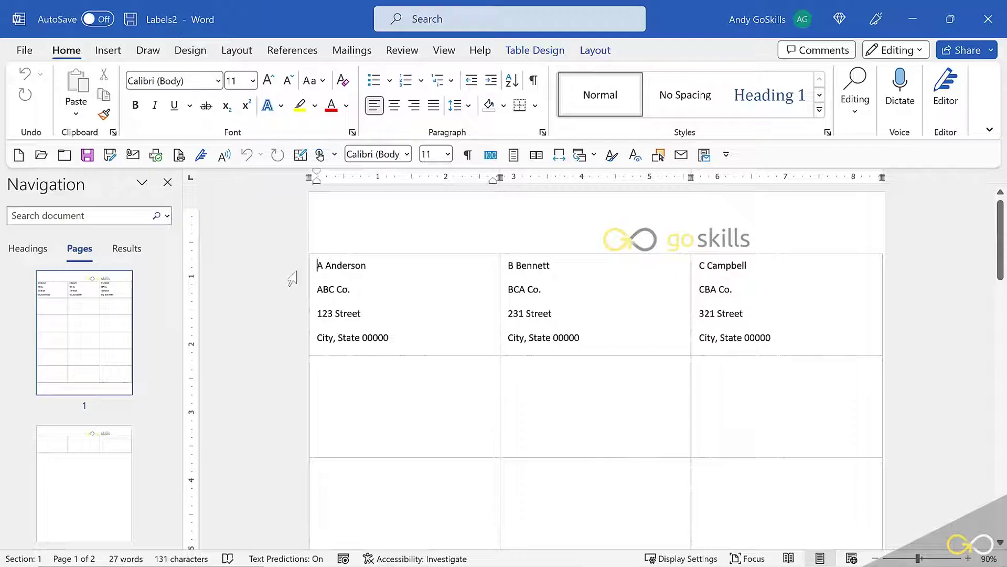
left_click(792, 338)
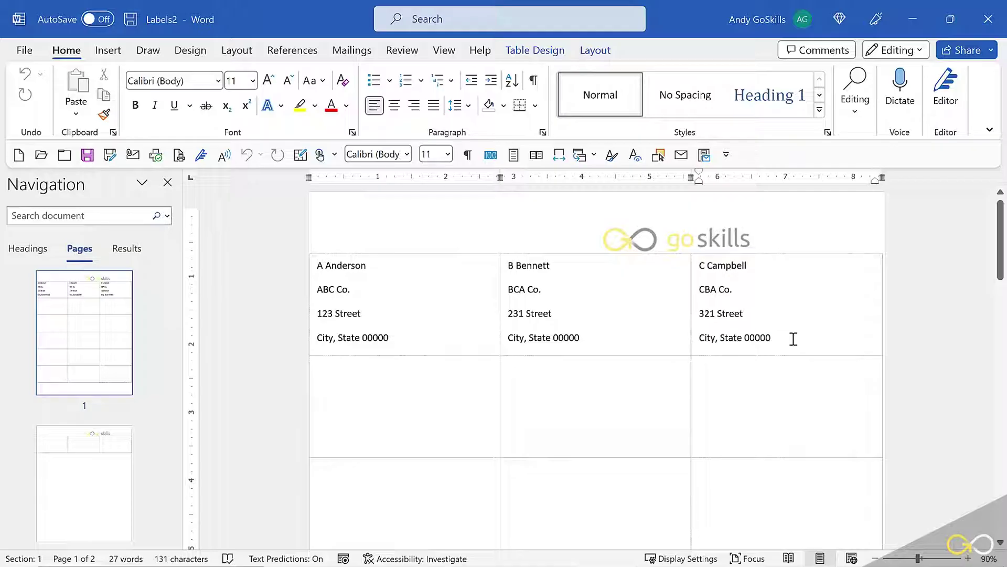
key("Up")
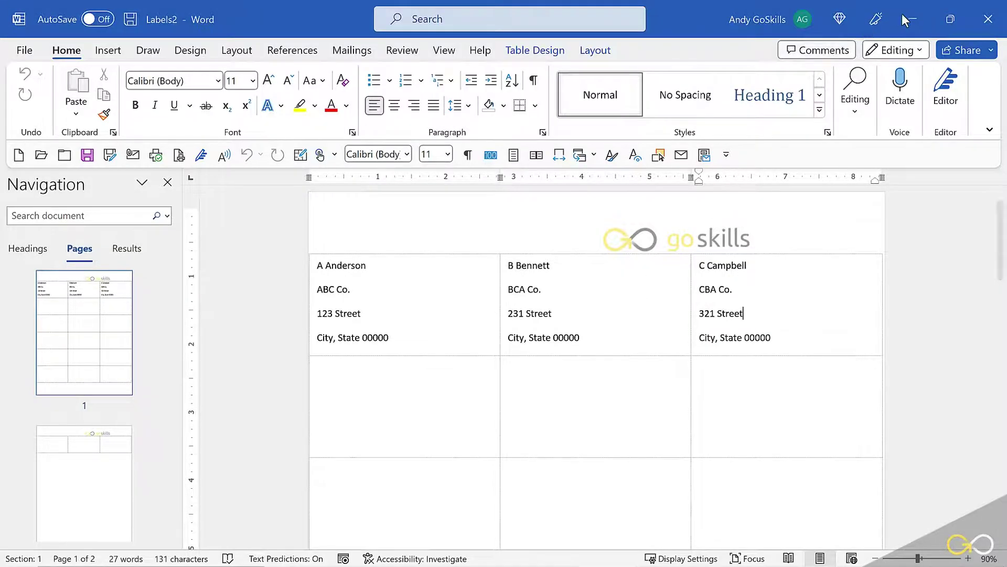
left_click(911, 13)
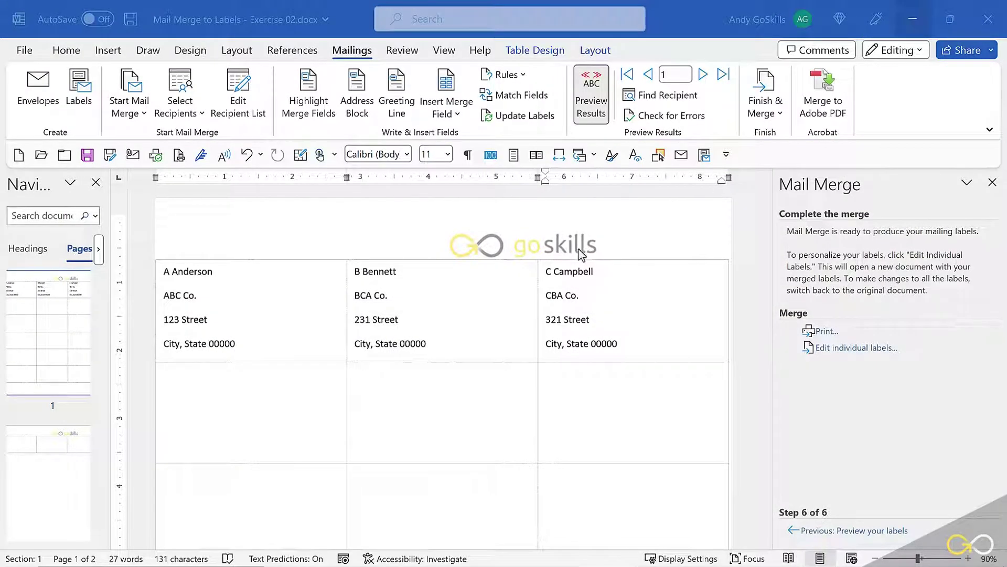
Turn off Preview Results to show «AddressBlock» fields, then open the Start Mail Merge list
left_click(603, 113)
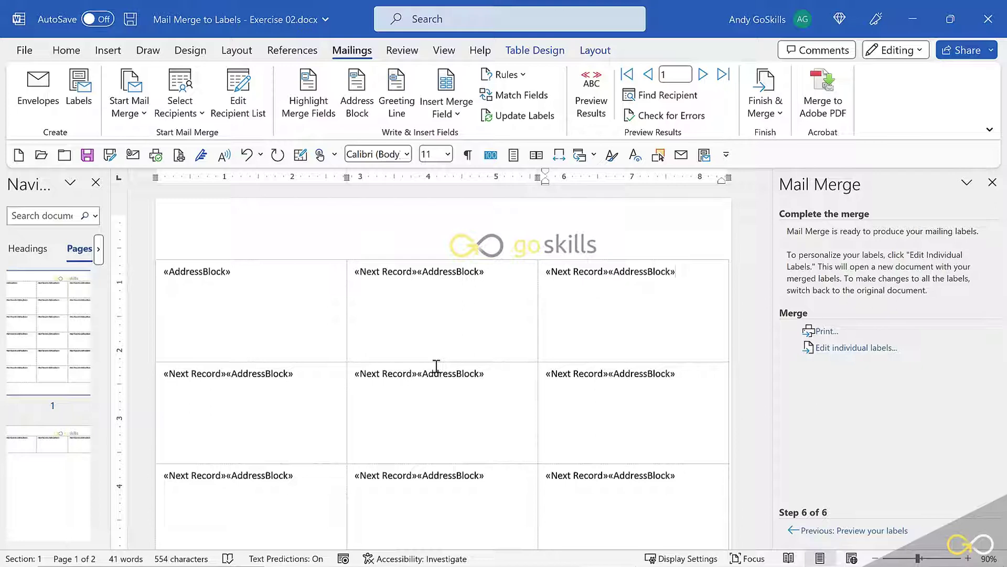
left_click(141, 117)
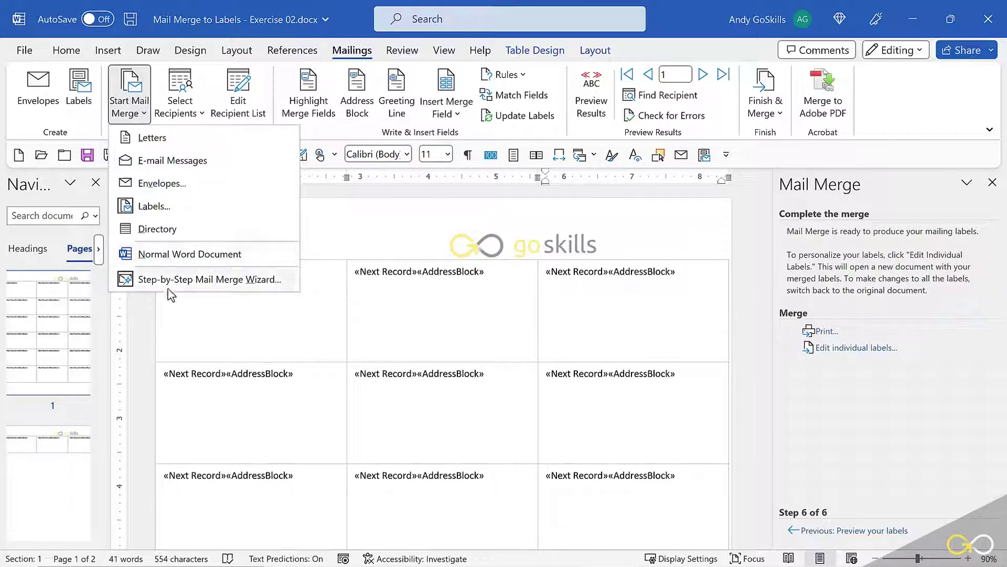